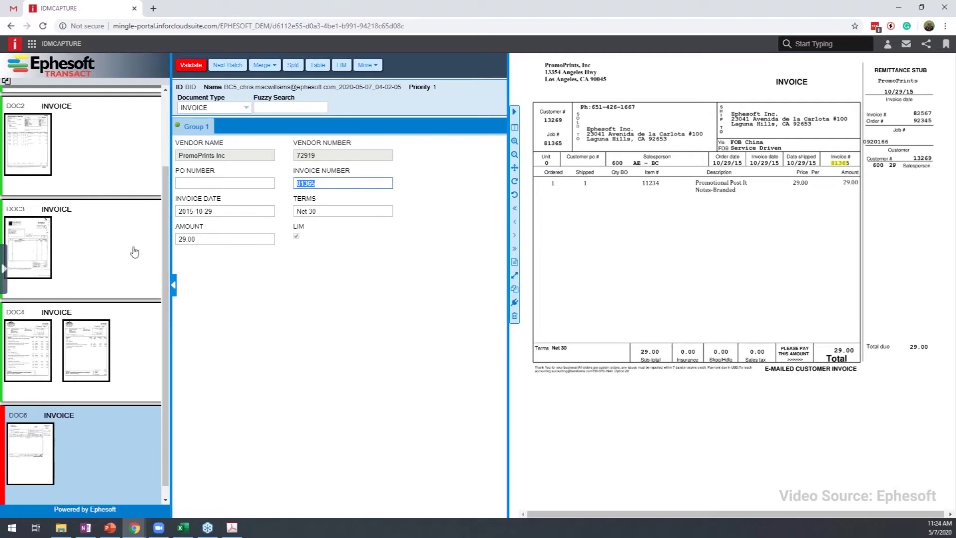
Switch to the DOC3 invoice in the Capture batch list to see it stored as 7322.pdf
{"action": "left_click", "coordinate": [80, 229]}
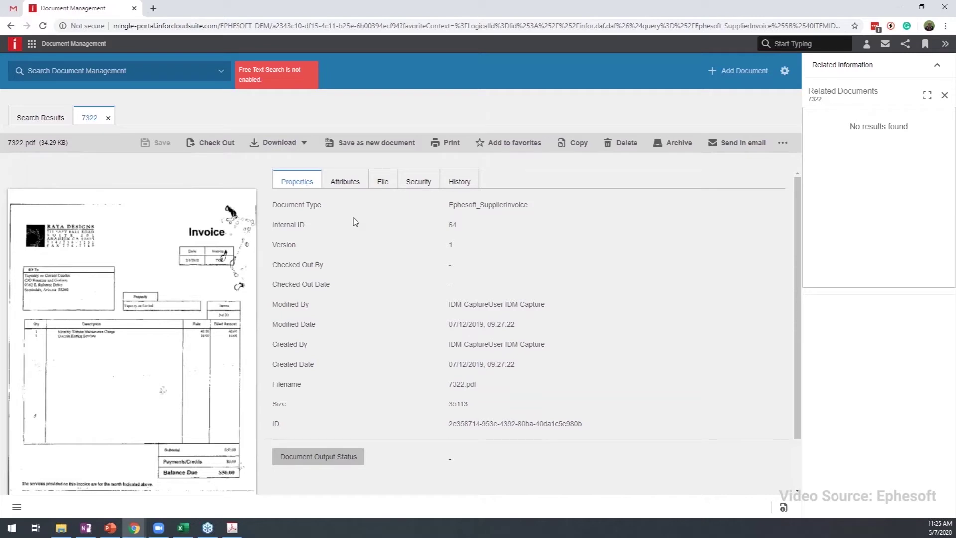
Review the invoice's attributes, then show further actions for all three listed documents
{"action": "left_click", "coordinate": [350, 190]}
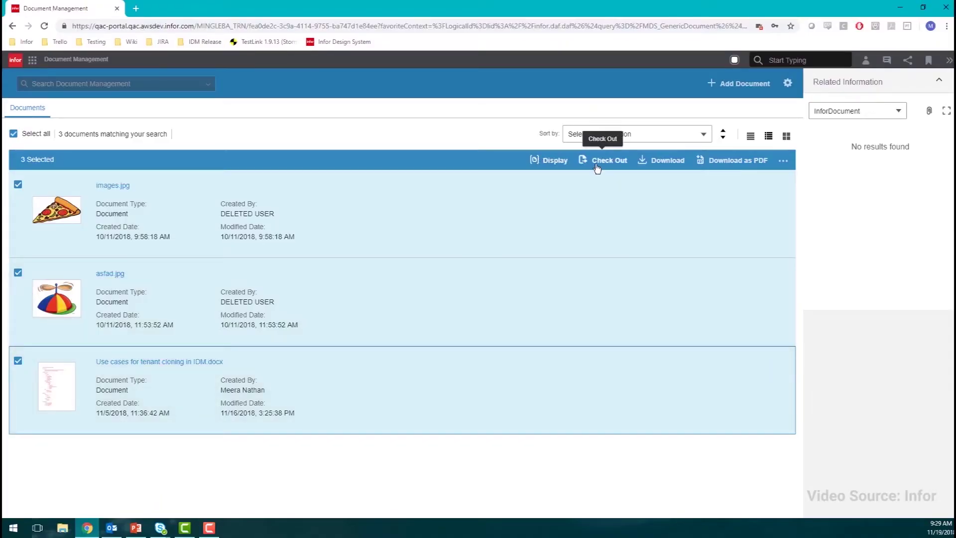
{"action": "left_click", "coordinate": [783, 161]}
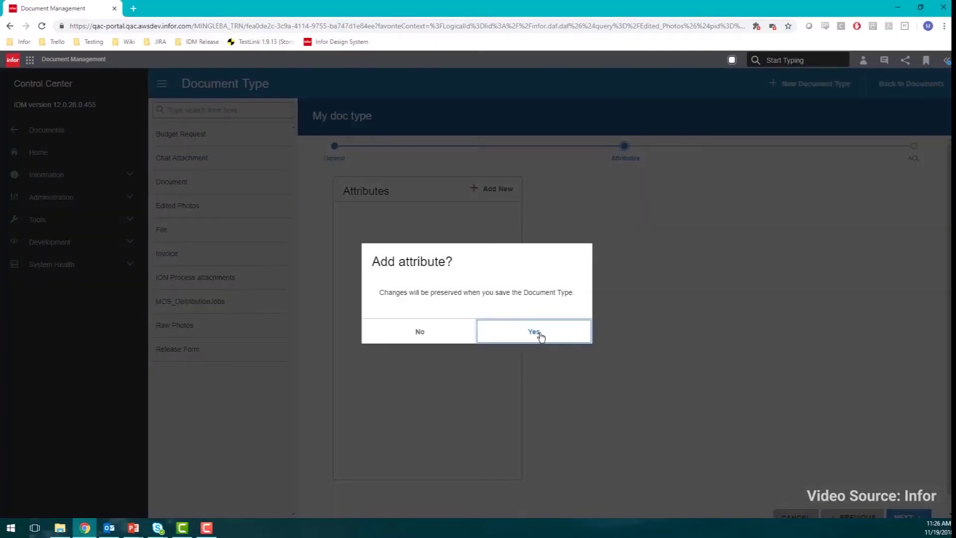
Add a new 'Address' attribute to My doc type and choose its data type
{"action": "left_click", "coordinate": [534, 332]}
{"action": "left_click", "coordinate": [631, 199]}
{"action": "type", "text": "Address"}
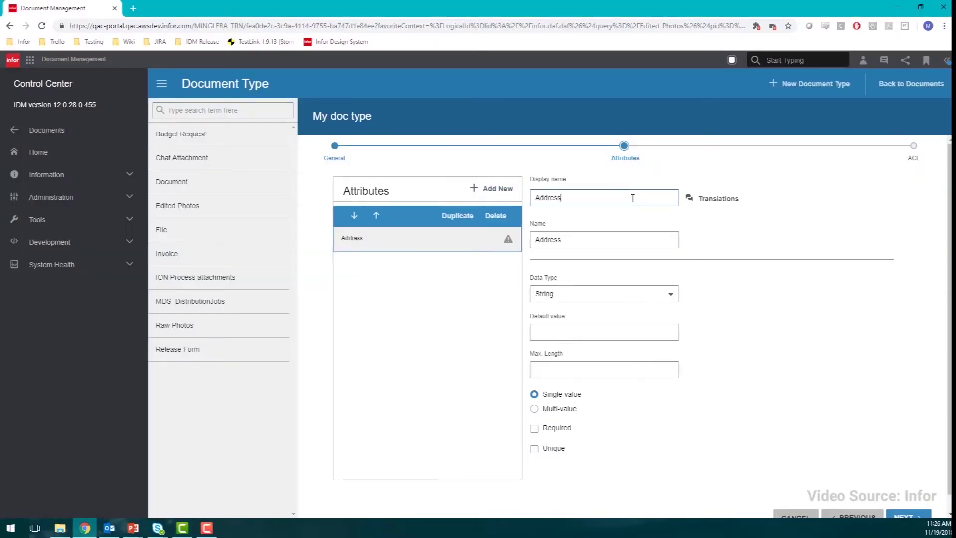
{"action": "left_click", "coordinate": [672, 295]}
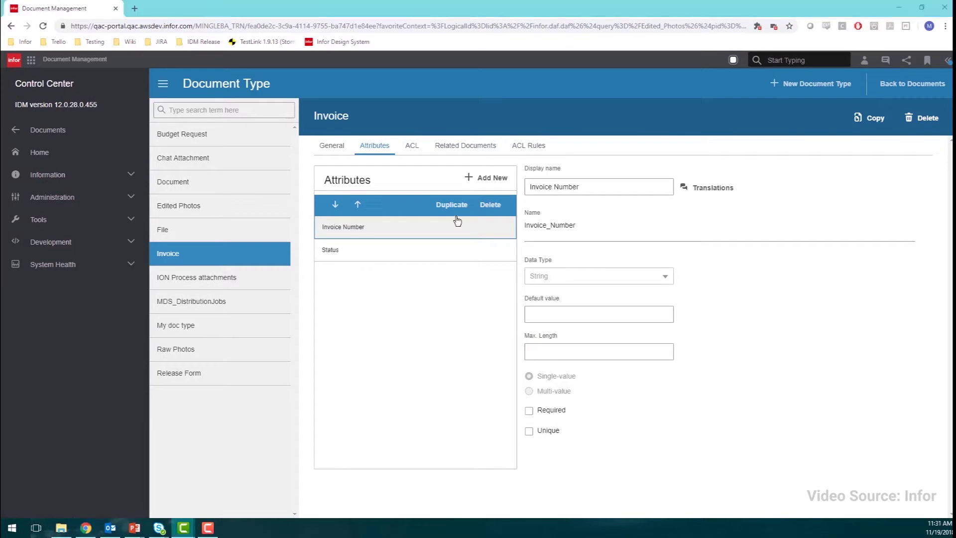
In the Invoice type, move Invoice Number below Status and back to first place
{"action": "left_click", "coordinate": [356, 209]}
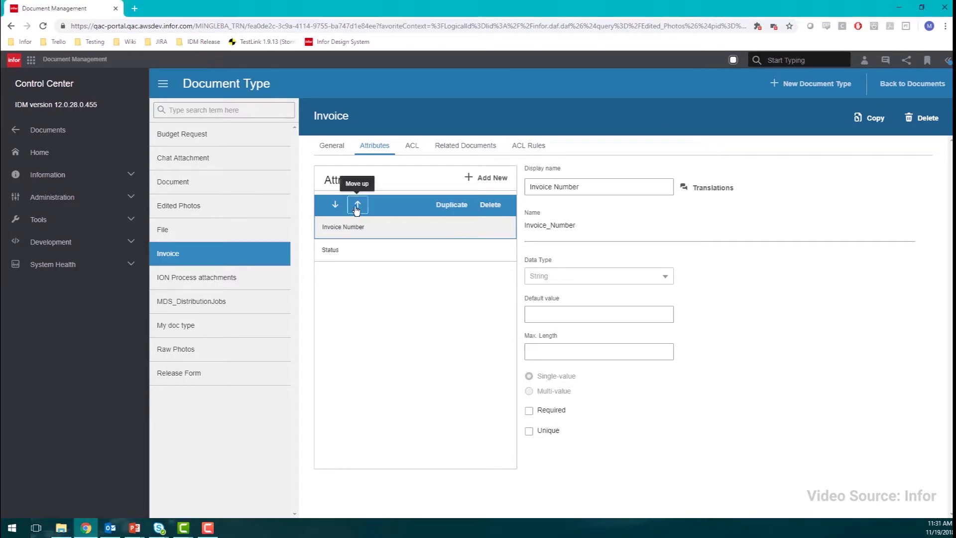
{"action": "left_click", "coordinate": [335, 205]}
{"action": "left_click", "coordinate": [360, 205]}
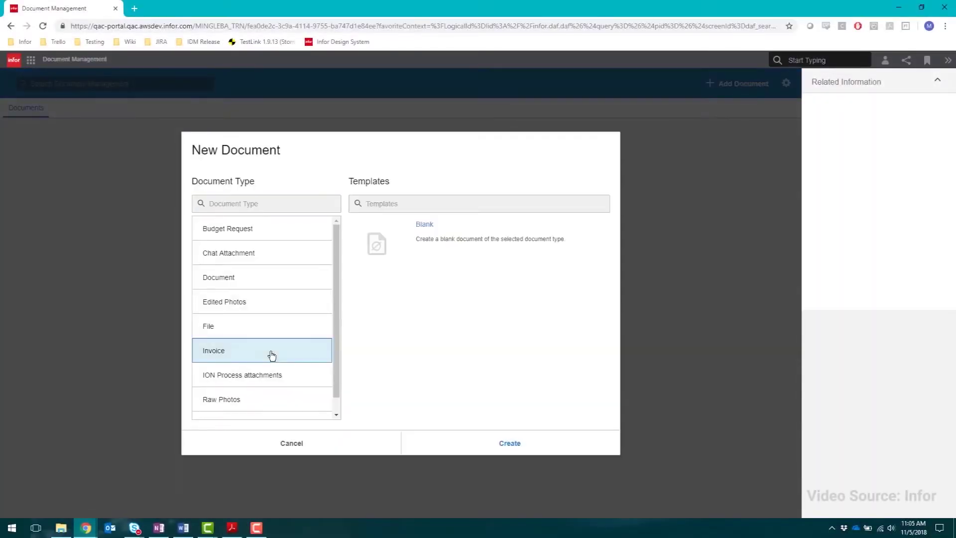
Create a blank Invoice document and attach InvoicePOlineExample.pdf as its file
{"action": "left_click", "coordinate": [456, 249]}
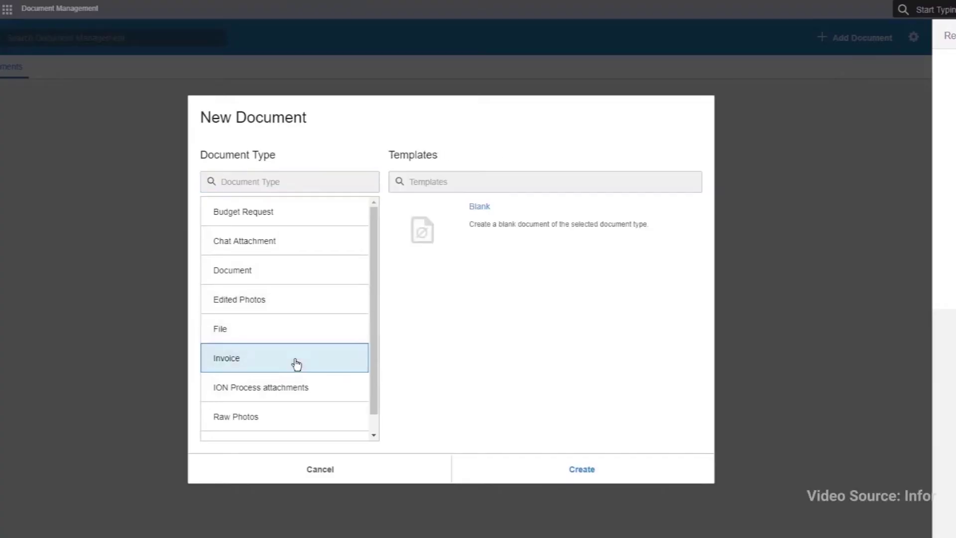
{"action": "left_click", "coordinate": [520, 233]}
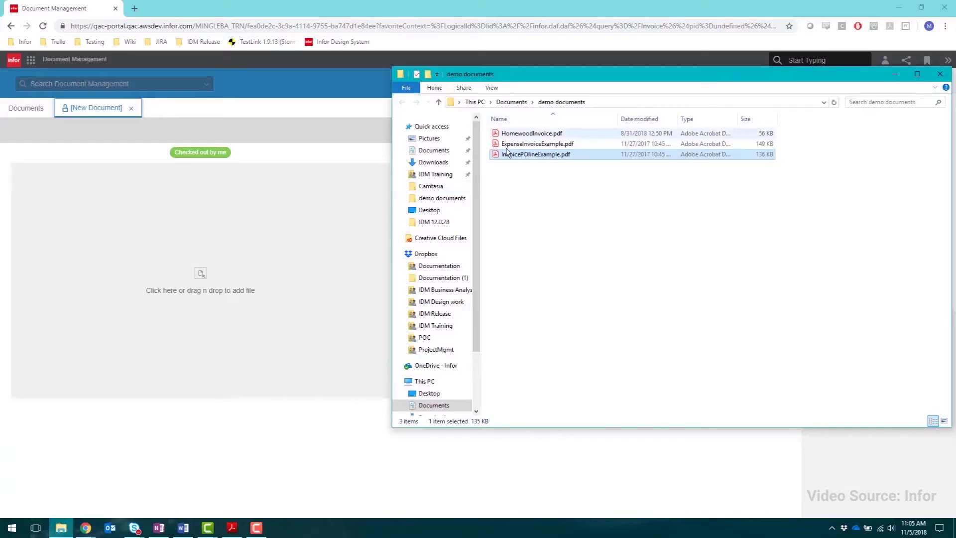
{"action": "left_click_drag", "start_coordinate": [503, 155], "coordinate": [199, 273]}
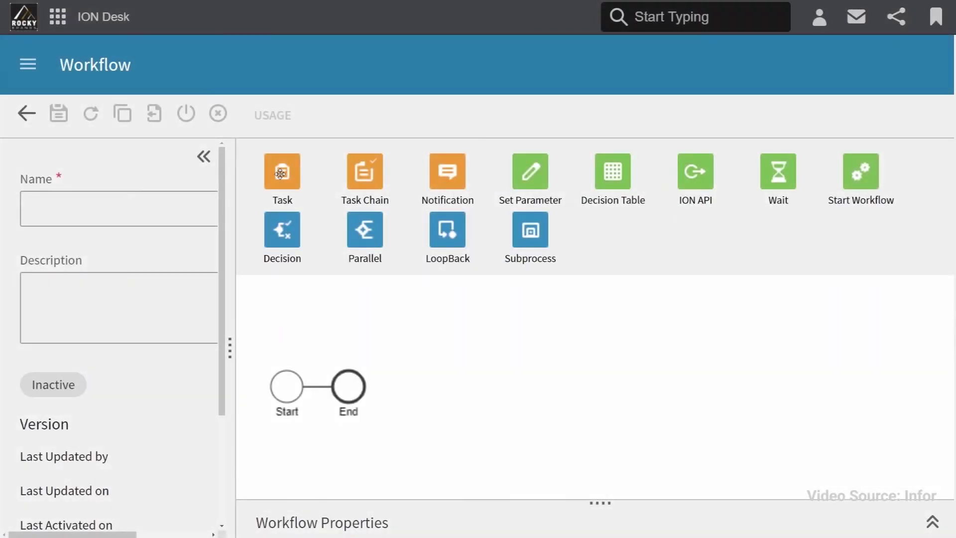
Insert Task 1, Notification 1, a Yes/No decision, and Task 2 on the Yes branch
{"action": "left_click_drag", "start_coordinate": [280, 173], "coordinate": [312, 386]}
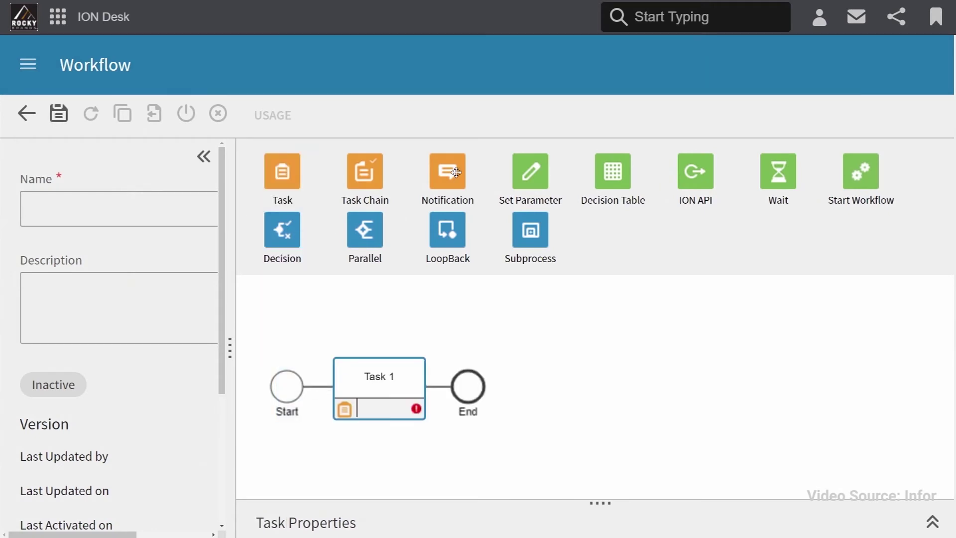
{"action": "left_click_drag", "start_coordinate": [456, 172], "coordinate": [443, 385]}
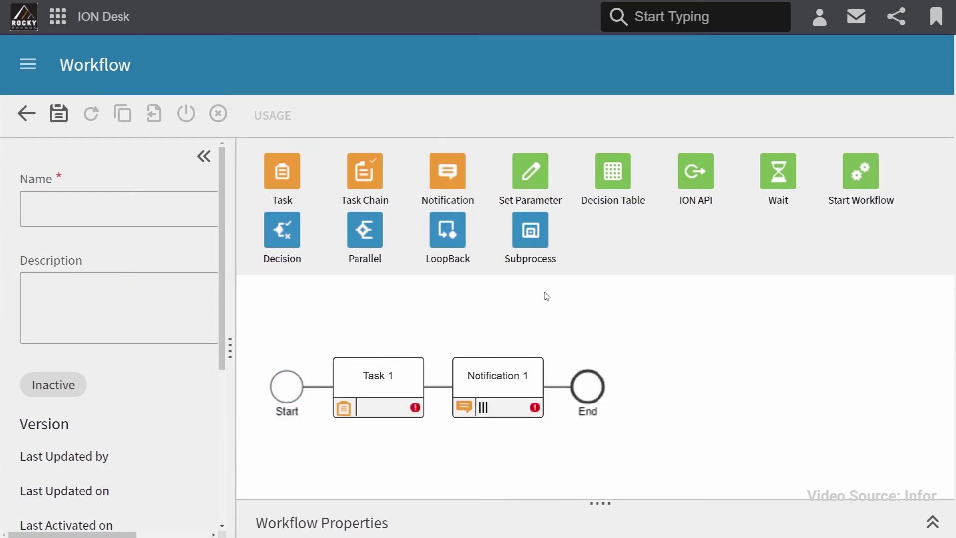
{"action": "left_click_drag", "start_coordinate": [281, 229], "coordinate": [560, 387]}
{"action": "left_click_drag", "start_coordinate": [281, 171], "coordinate": [637, 355]}
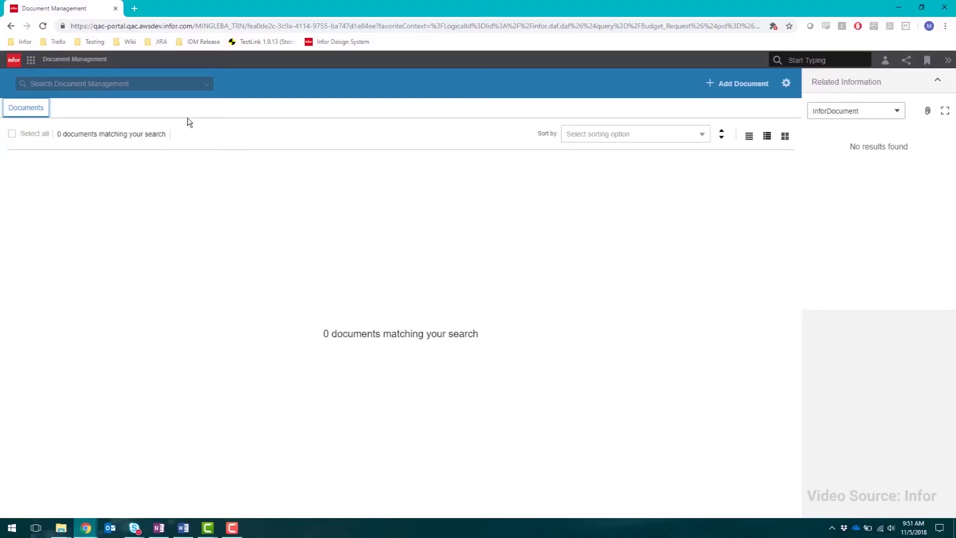
Search Document Management for '160', returning the single invoice 16030501
{"action": "left_click", "coordinate": [149, 88]}
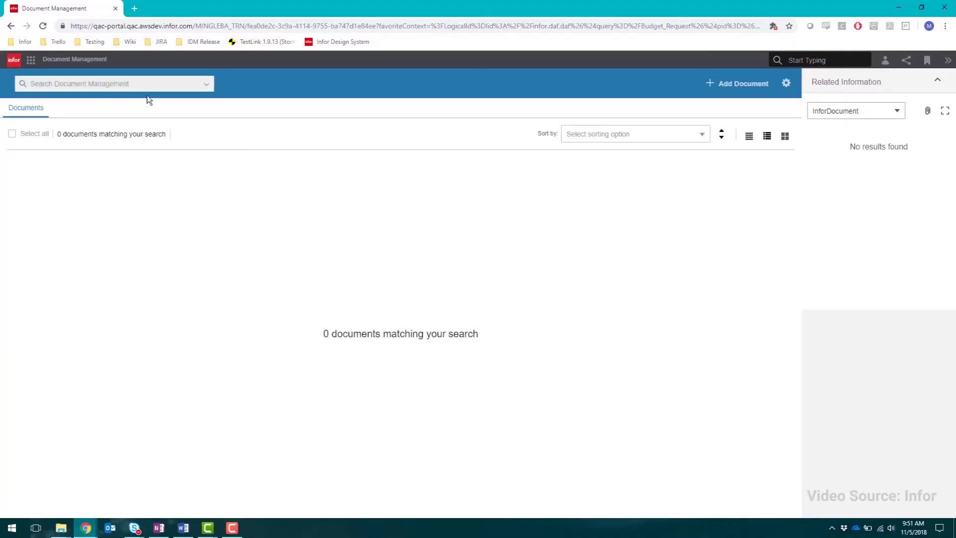
{"action": "type", "text": "160"}
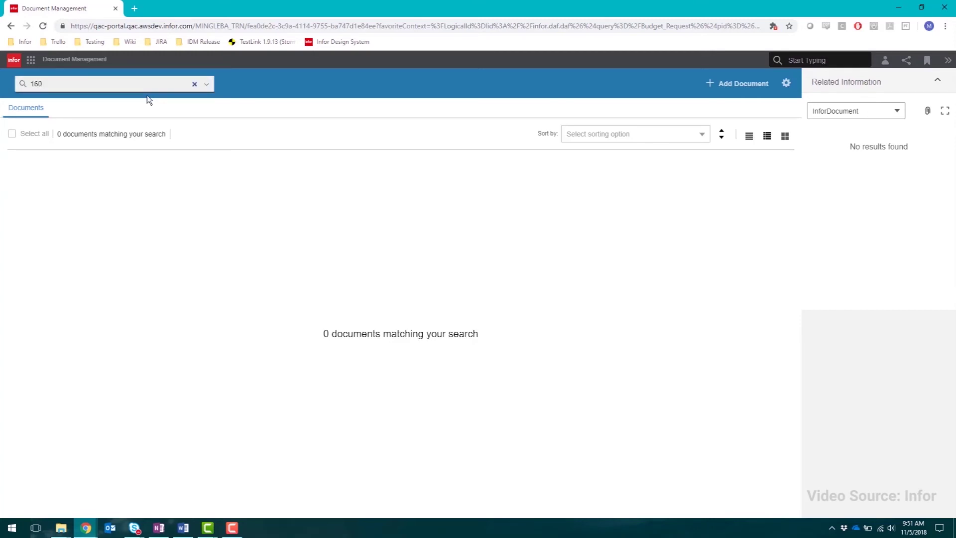
{"action": "key", "text": "Return"}
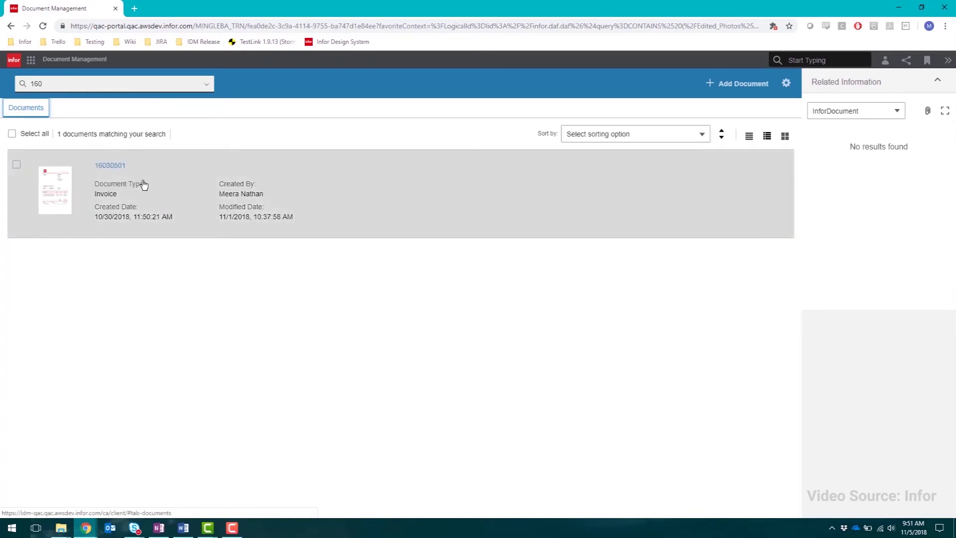
{"action": "left_click", "coordinate": [206, 83]}
{"action": "left_click", "coordinate": [192, 111]}
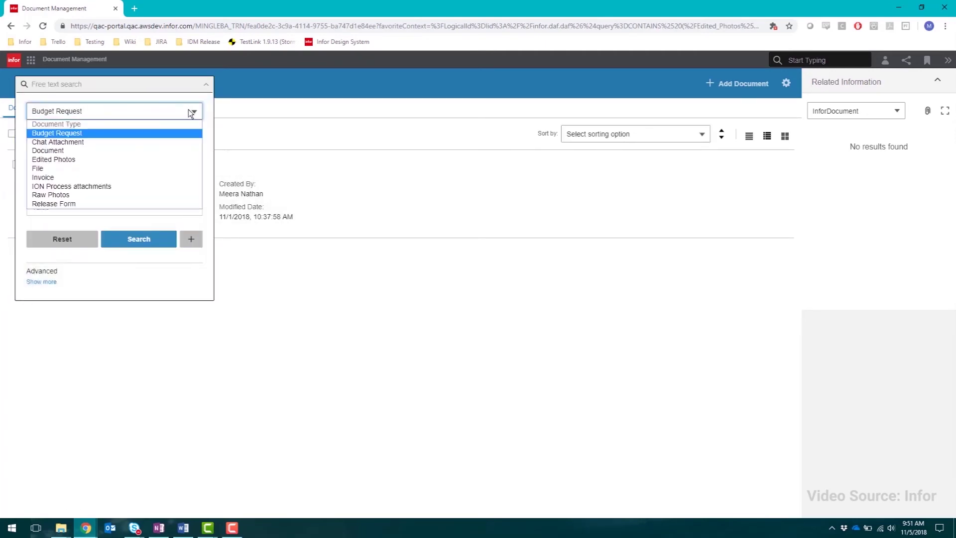
{"action": "left_click", "coordinate": [65, 177]}
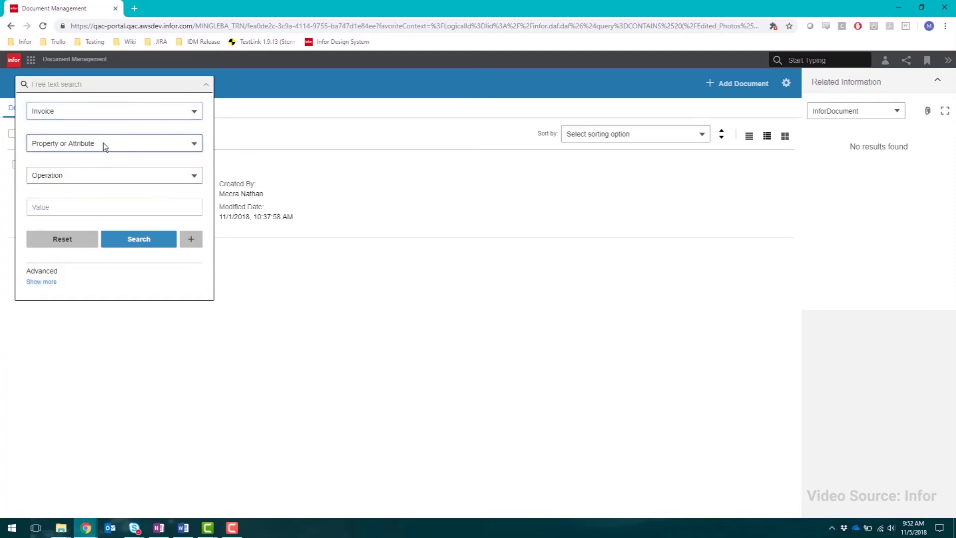
{"action": "left_click", "coordinate": [103, 143]}
{"action": "left_click", "coordinate": [53, 259]}
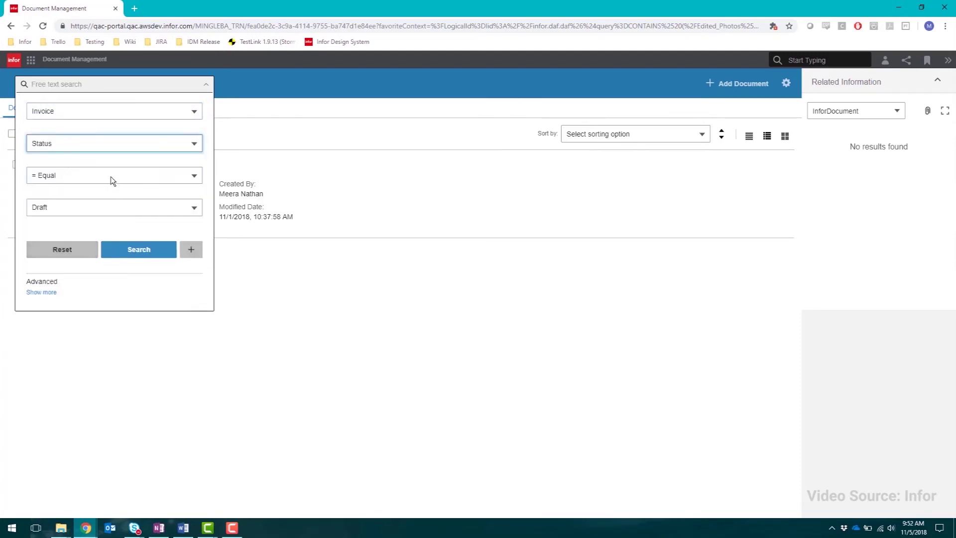
{"action": "left_click", "coordinate": [111, 209]}
{"action": "left_click", "coordinate": [62, 272]}
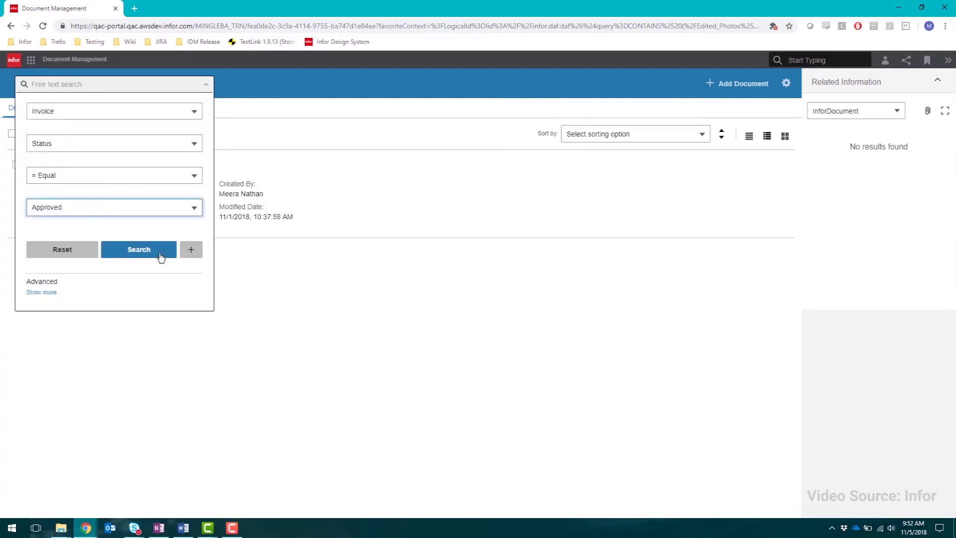
{"action": "left_click", "coordinate": [140, 249]}
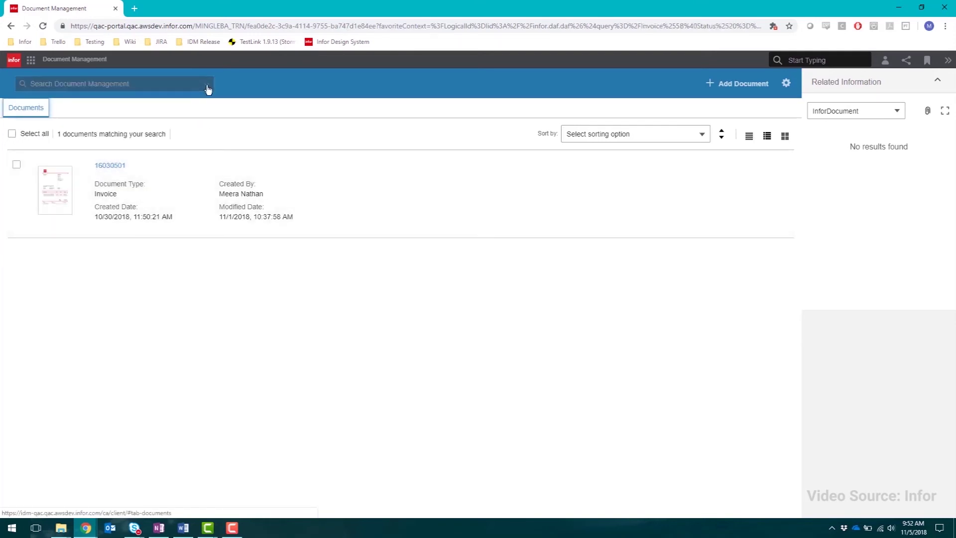
{"action": "left_click", "coordinate": [206, 85]}
{"action": "left_click", "coordinate": [39, 292]}
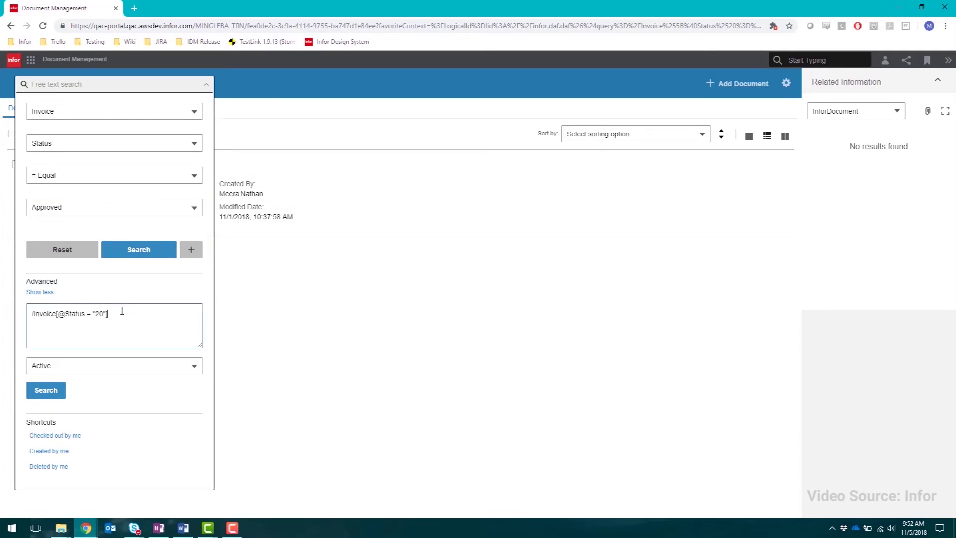
{"action": "left_click_drag", "start_coordinate": [121, 311], "coordinate": [31, 310]}
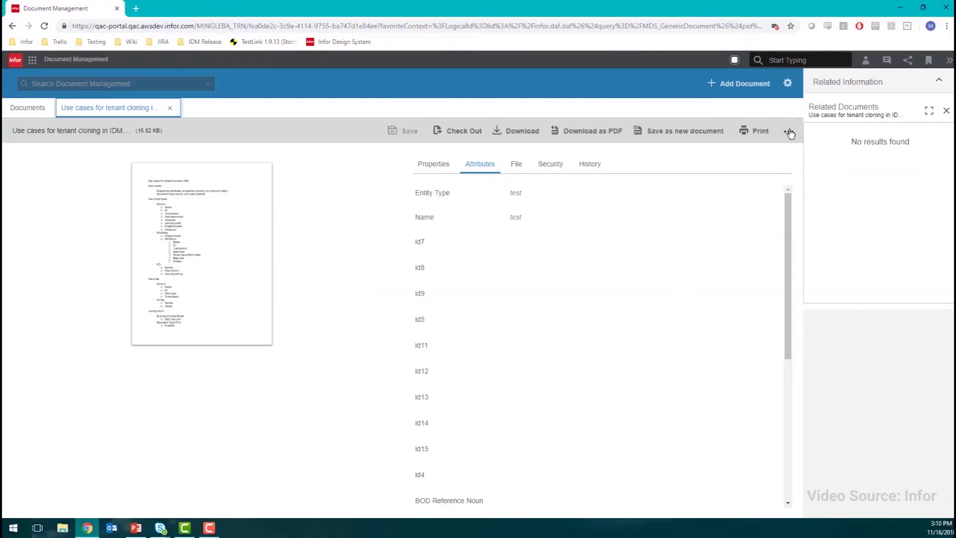
Archive the document 'Use cases for tenant cloning in IDM.docx'
{"action": "left_click", "coordinate": [787, 131]}
{"action": "left_click", "coordinate": [781, 187]}
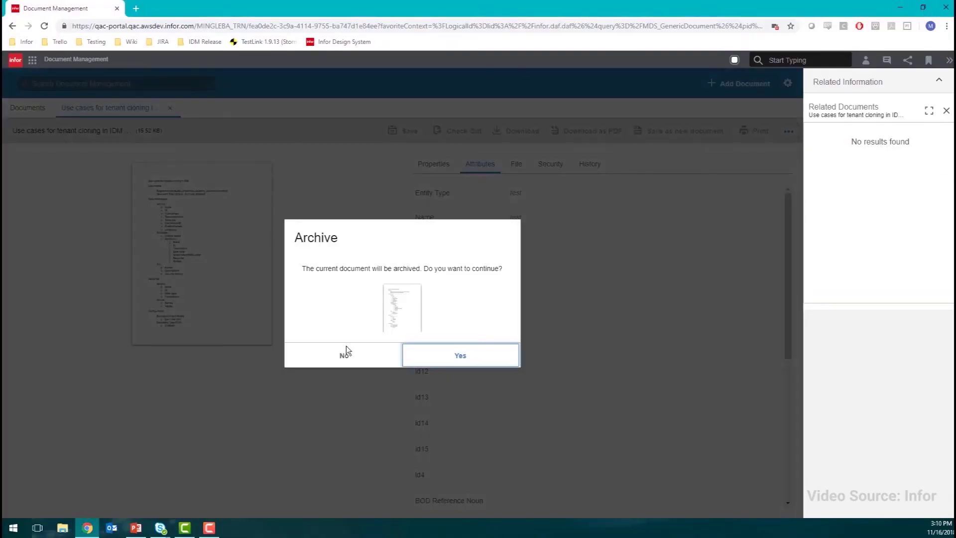
{"action": "left_click", "coordinate": [443, 356]}
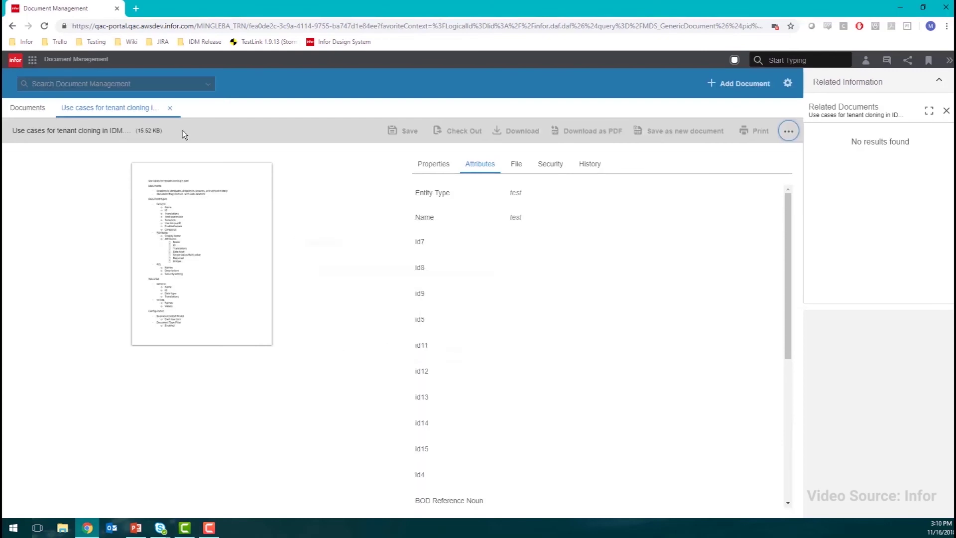
Search with status set to Archived to find the archived document
{"action": "left_click", "coordinate": [207, 84]}
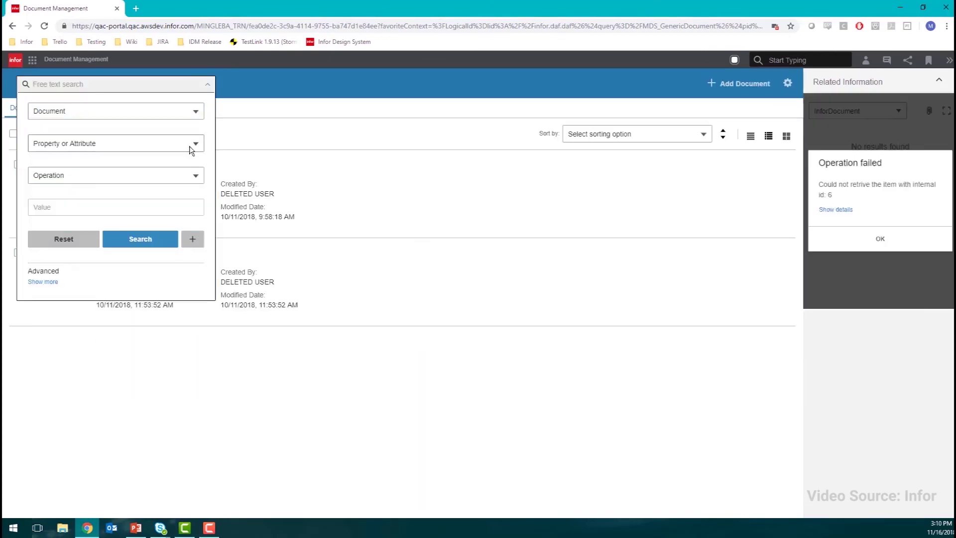
{"action": "left_click", "coordinate": [48, 285]}
{"action": "left_click", "coordinate": [80, 348]}
{"action": "left_click", "coordinate": [77, 378]}
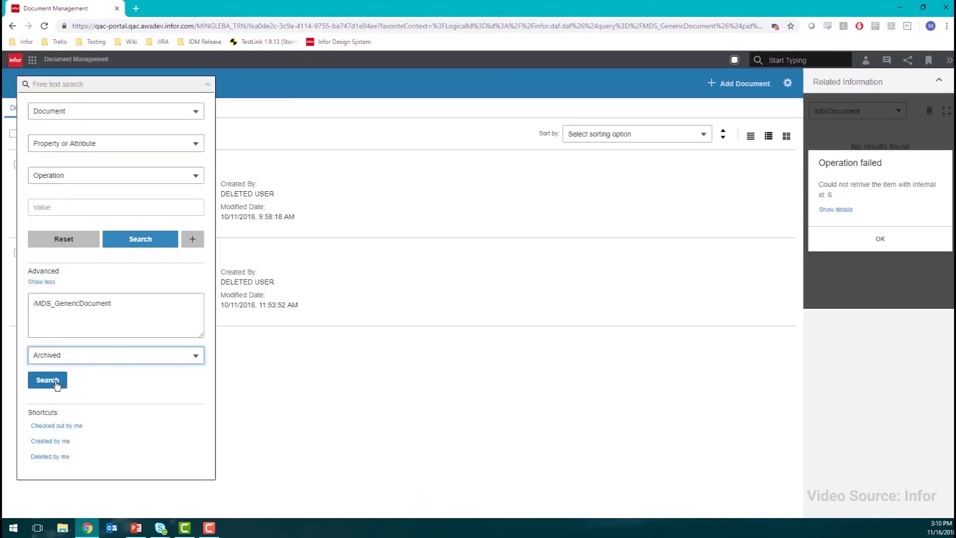
{"action": "left_click", "coordinate": [53, 379]}
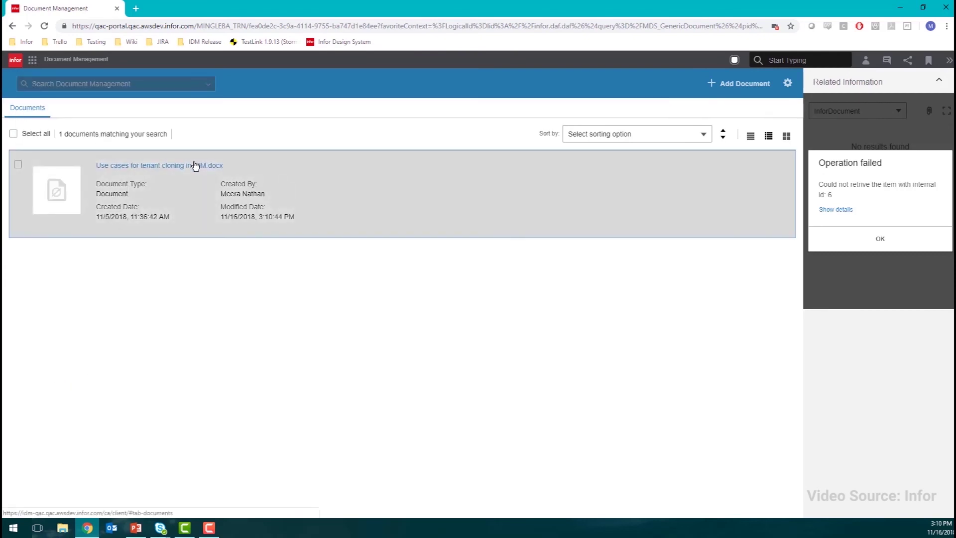